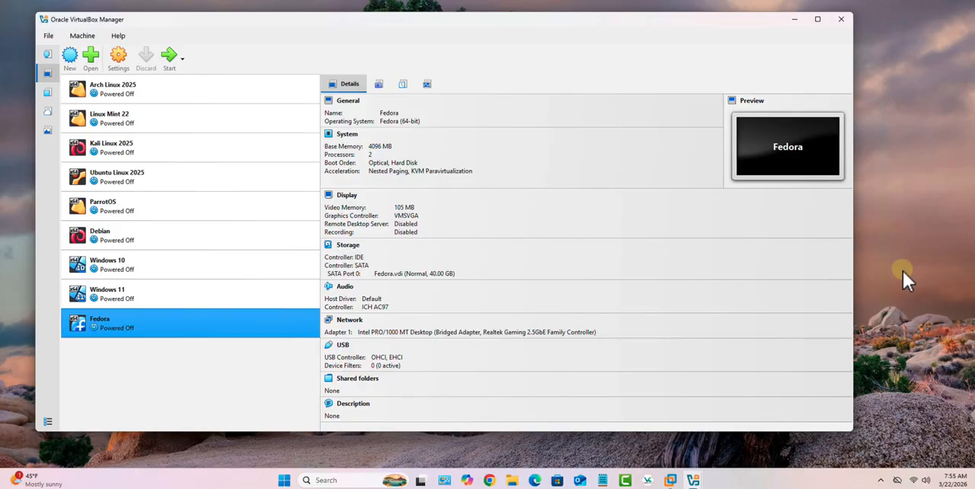
Check the connected Wi-Fi network's properties in the Windows network settings, including the adapter description and IP details, and close Settings.
mouse_move(914, 482)
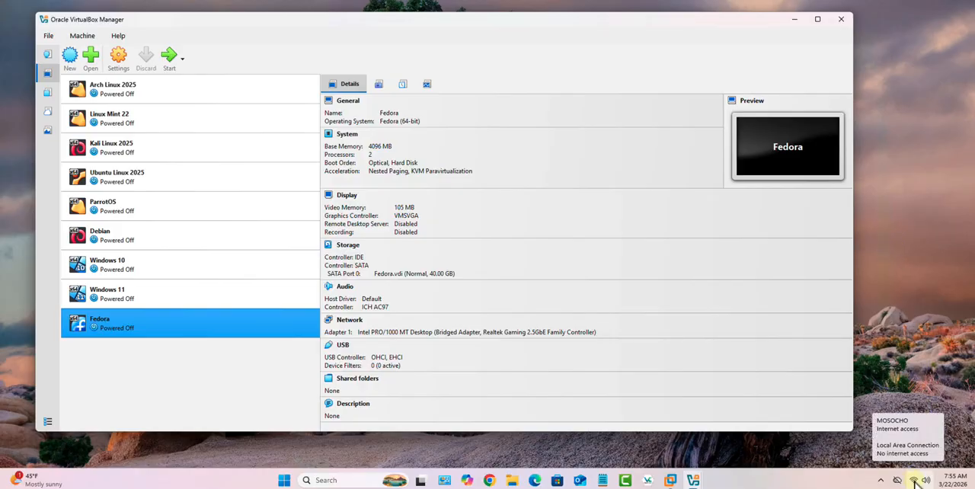
right_click(914, 482)
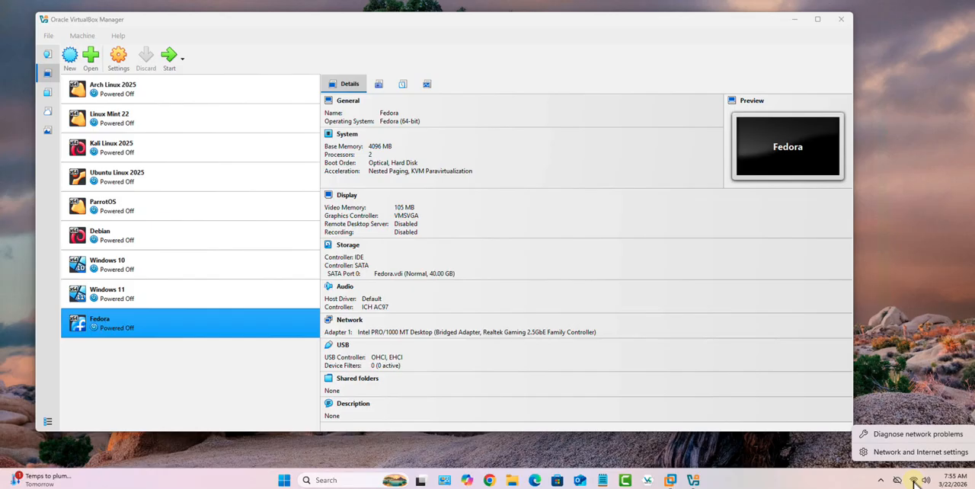
left_click(907, 452)
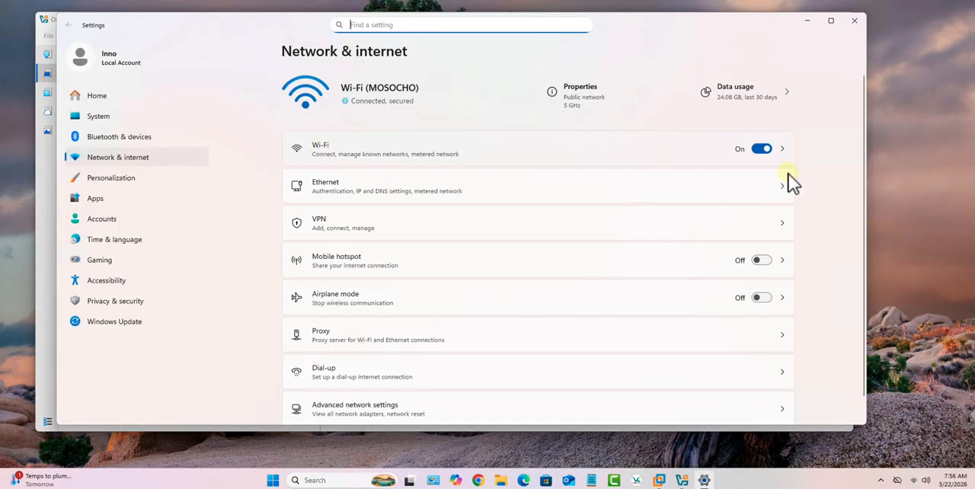
left_click(783, 151)
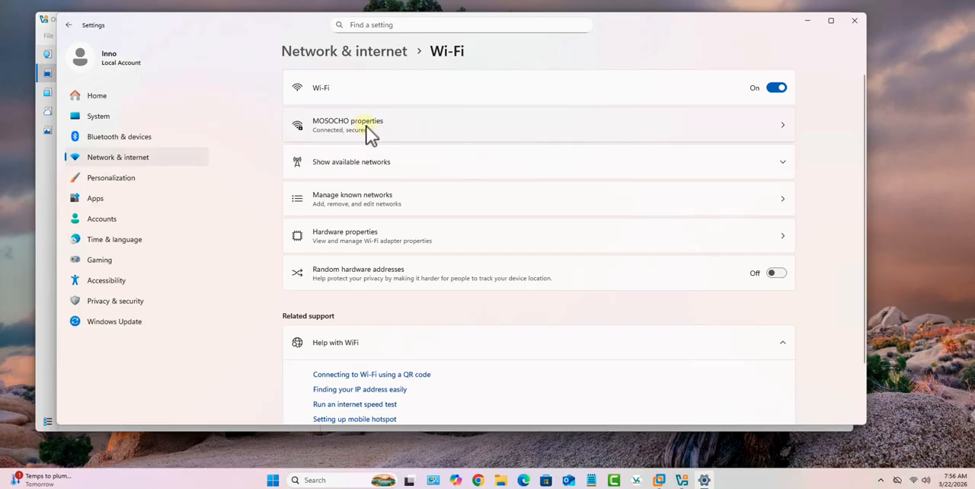
left_click(782, 126)
scroll(681, 232, "down", 5)
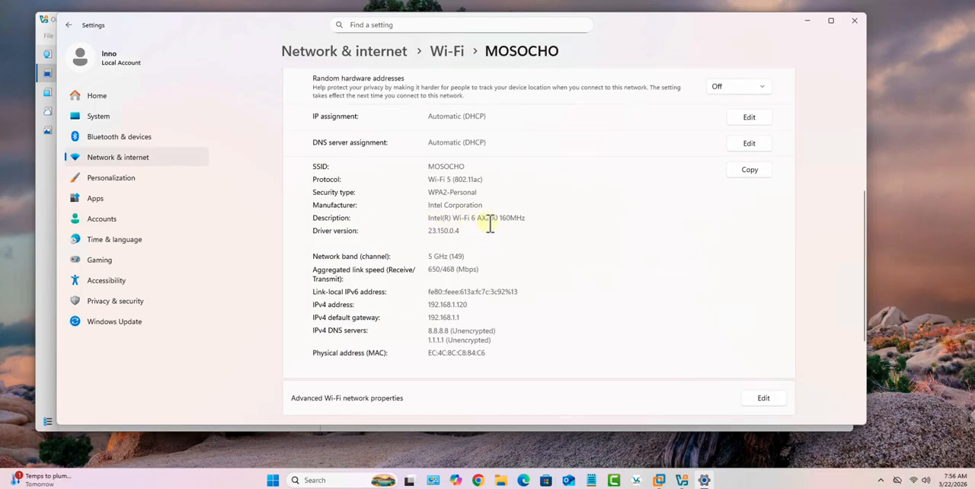
left_click(857, 21)
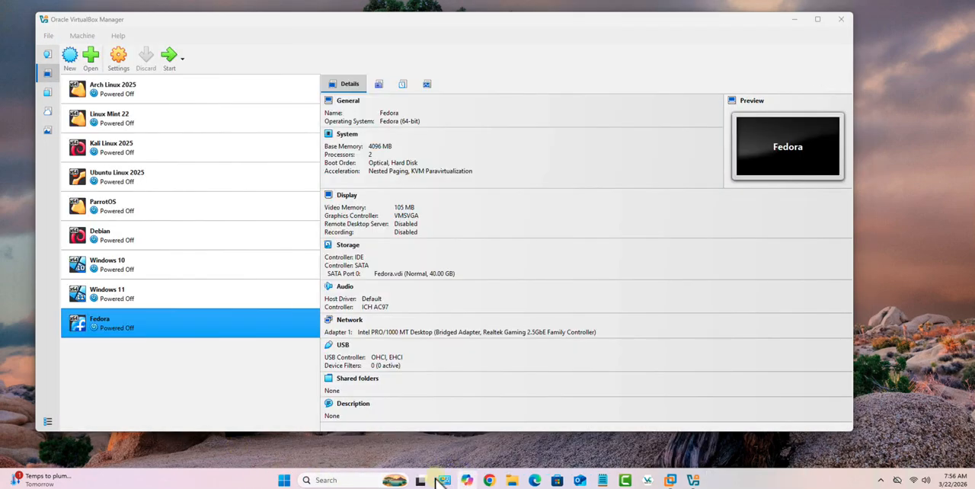
Examine the host's network adapters under Network Connections in Control Panel, including the Wi-Fi adapter's model, and close both windows.
left_click(349, 479)
type("control pa")
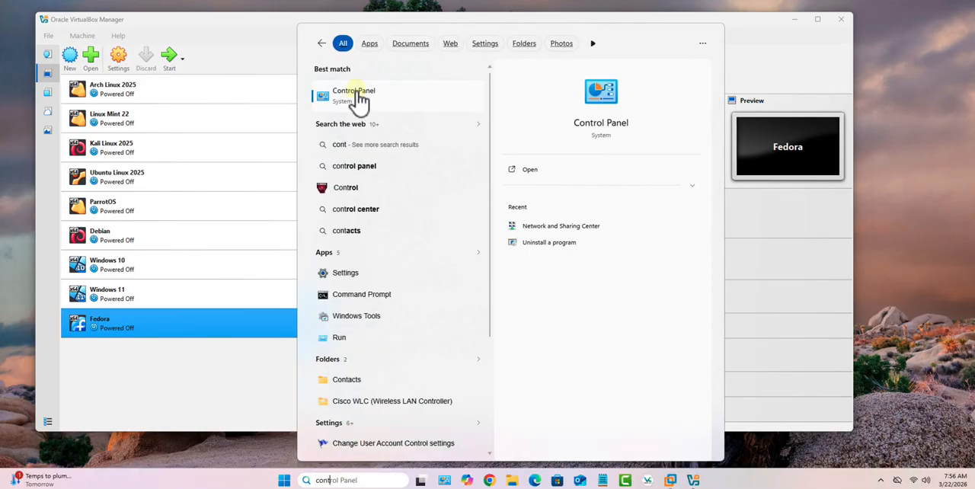
left_click(355, 96)
left_click(369, 212)
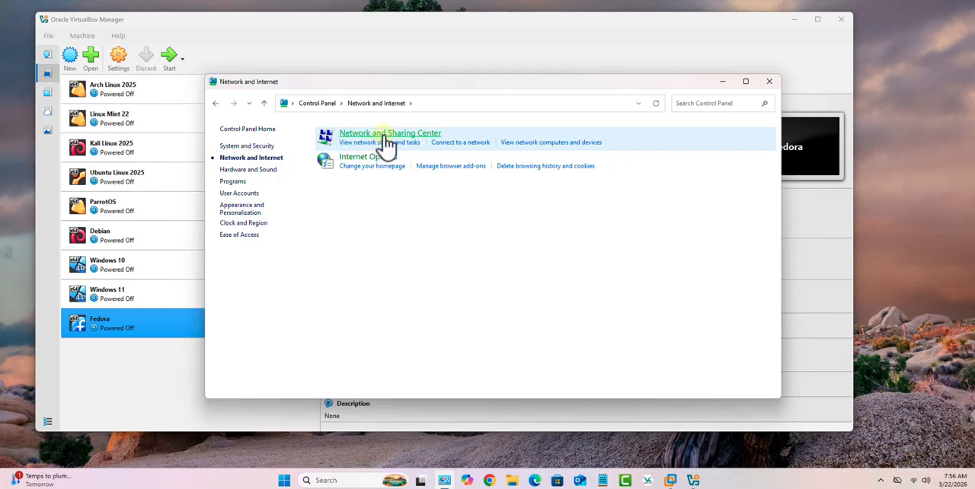
left_click(389, 136)
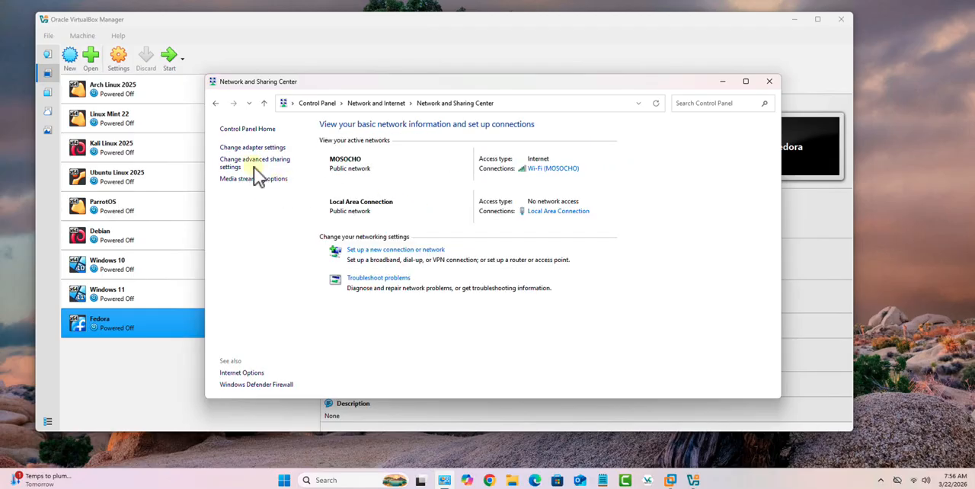
left_click(252, 149)
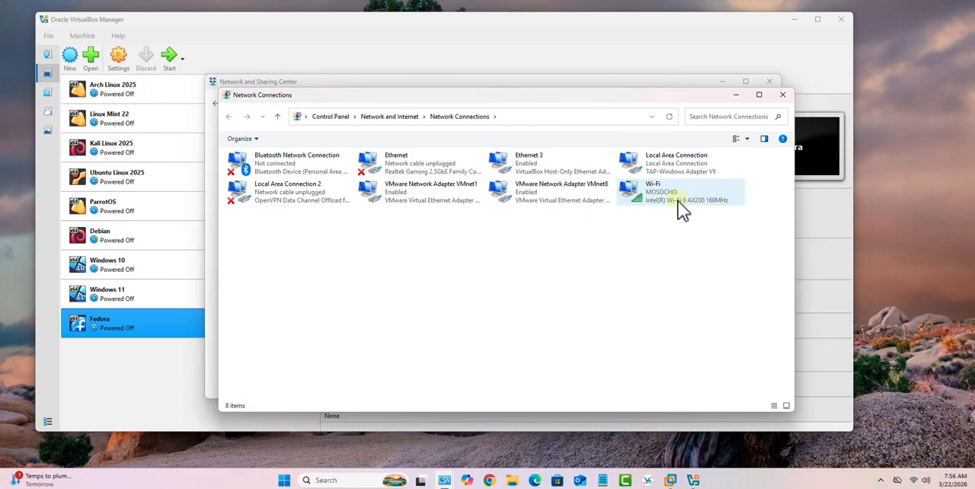
left_click(782, 95)
left_click(767, 82)
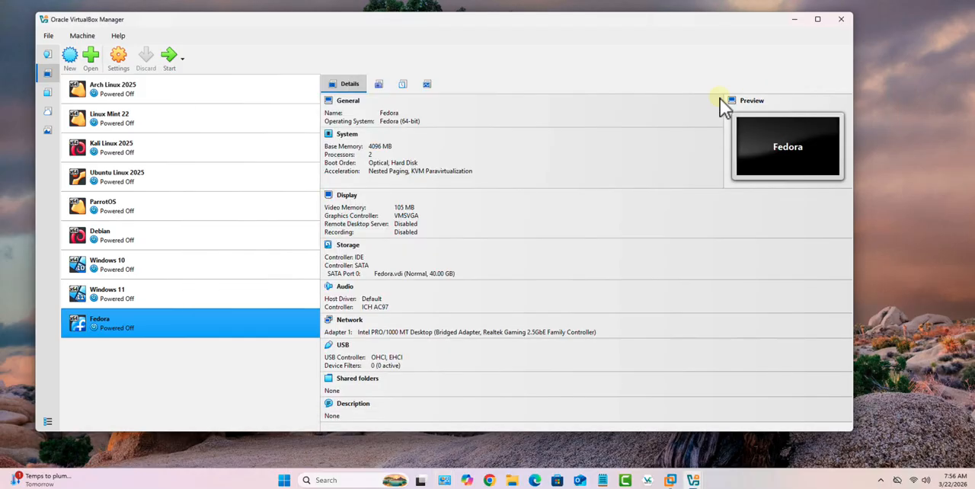
Attach the Fedora virtual machine's network Adapter 1 to Bridged Adapter using Intel(R) Wi-Fi 6 AX200 160MHz, and save the settings.
right_click(113, 327)
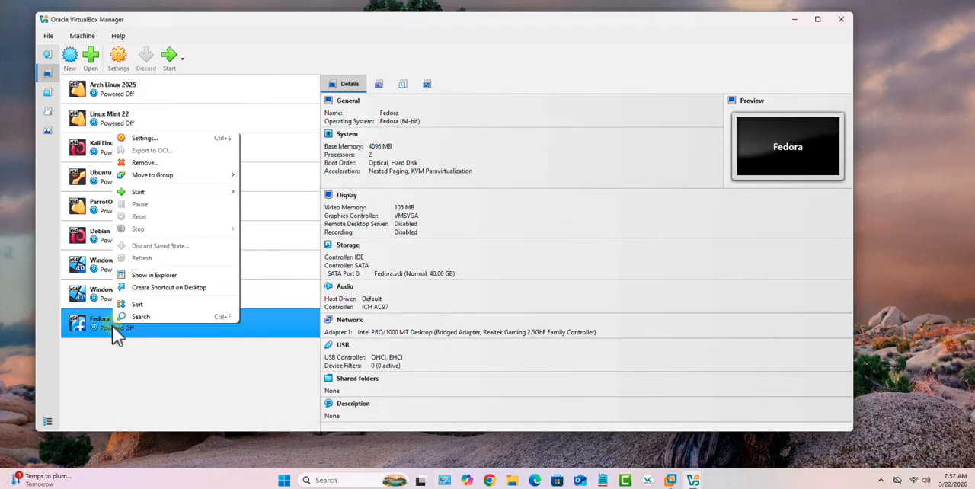
left_click(146, 138)
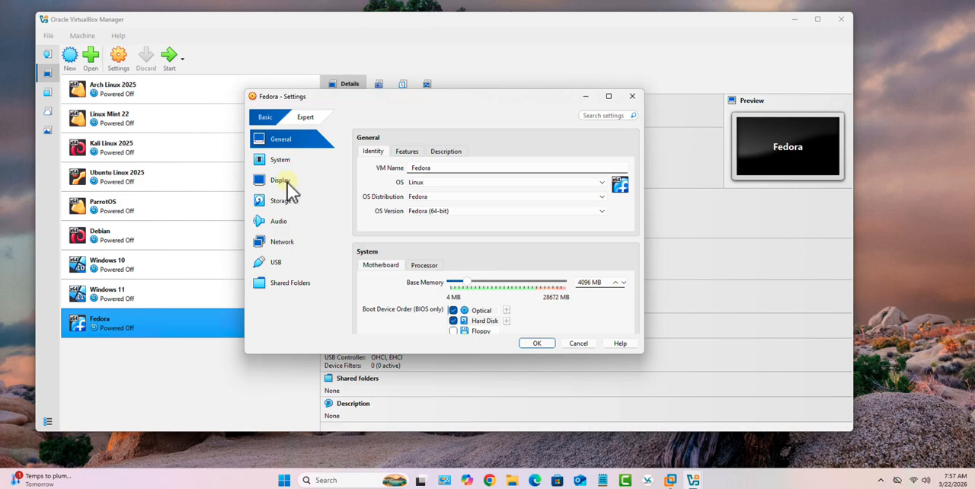
left_click(286, 242)
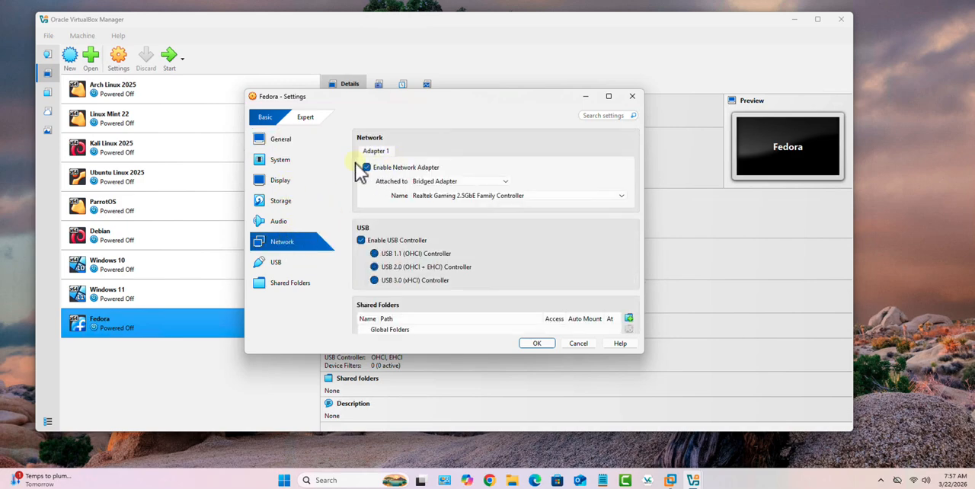
left_click(508, 183)
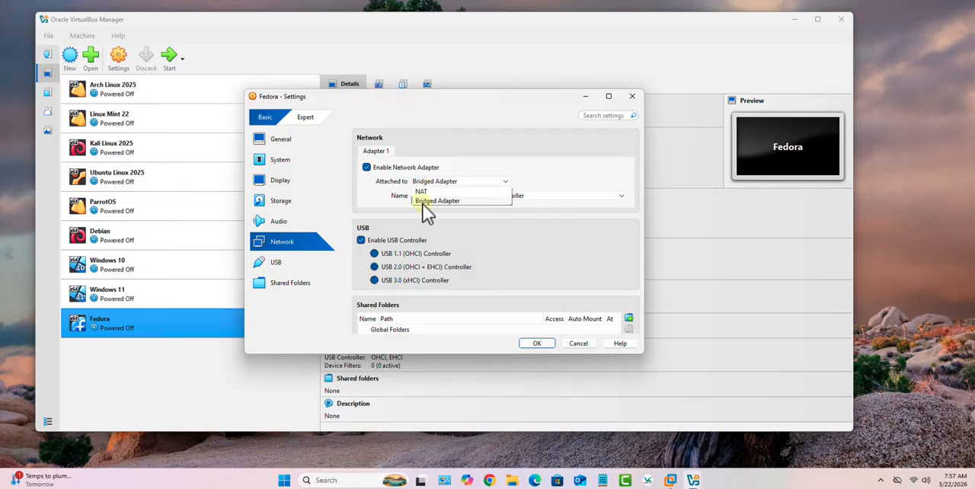
left_click(428, 202)
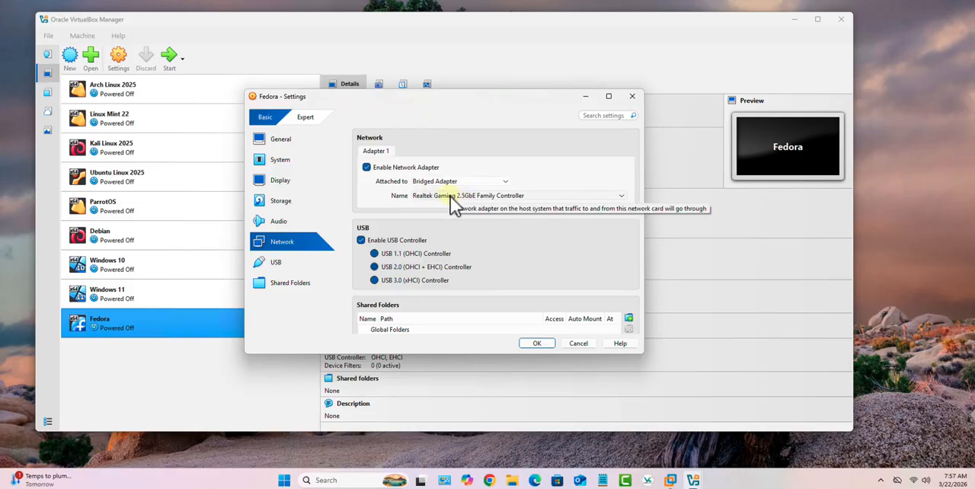
left_click(624, 199)
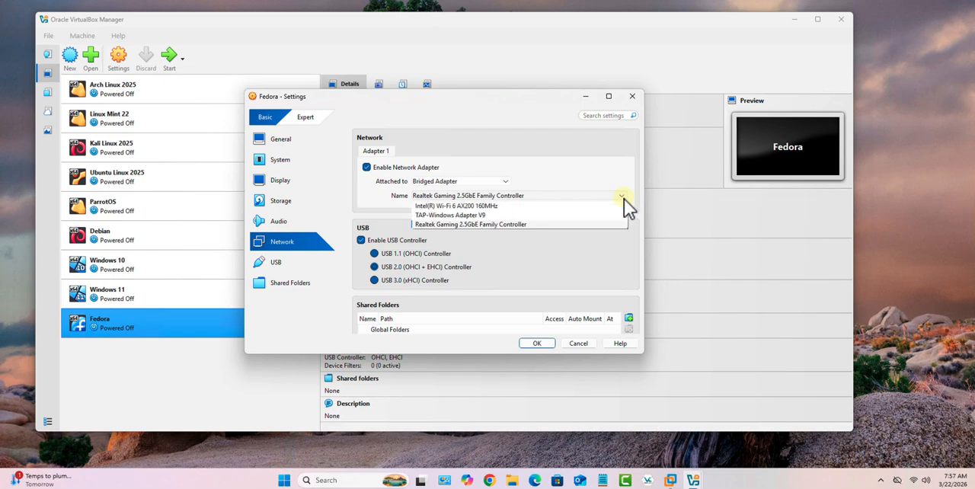
left_click(435, 208)
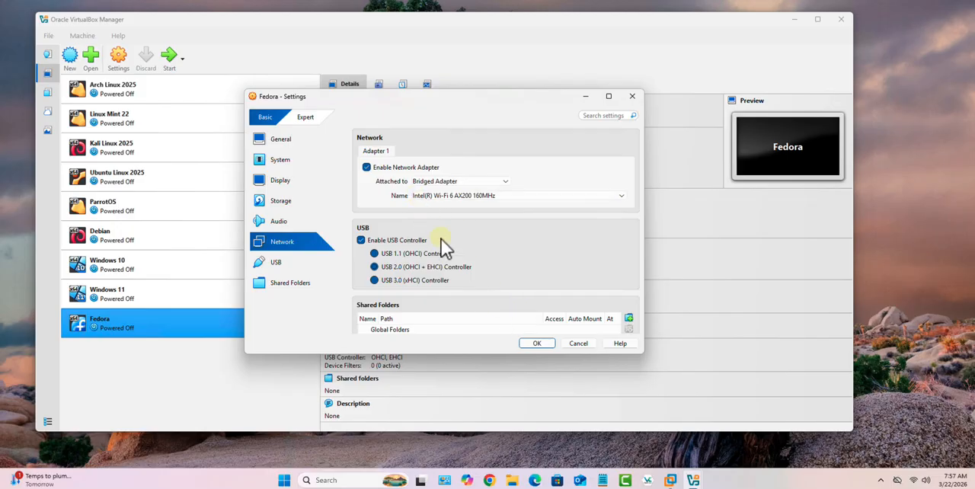
left_click(536, 344)
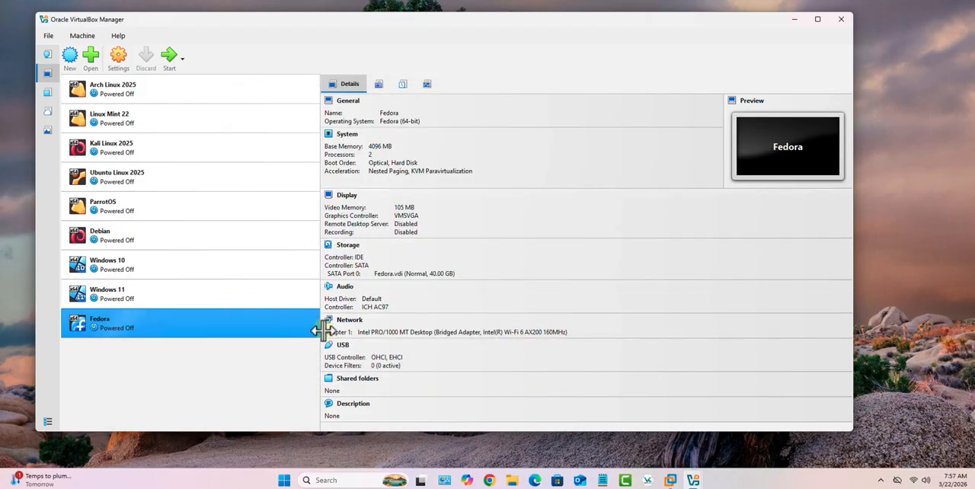
Start the Fedora virtual machine in its own window.
right_click(228, 325)
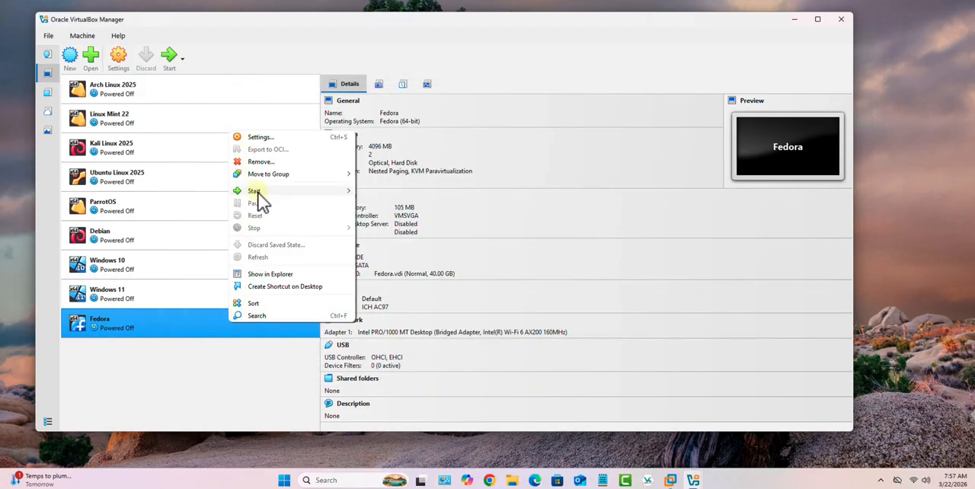
mouse_move(259, 191)
left_click(405, 202)
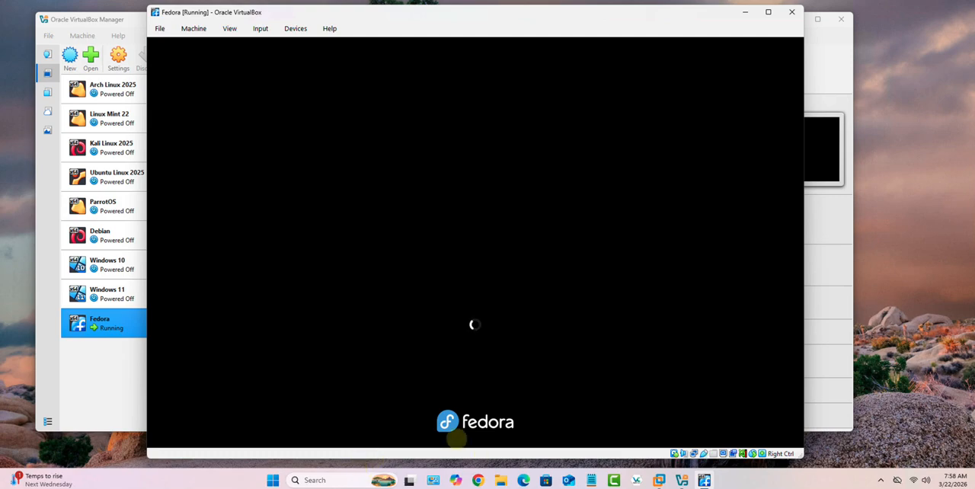
Run ipconfig in a Command Prompt on the Windows host to list its network configuration.
left_click(340, 483)
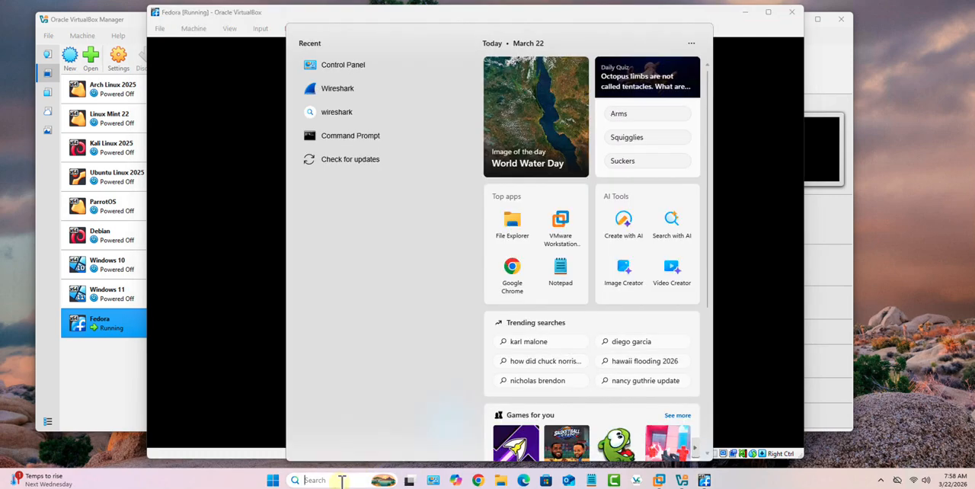
type("cmd")
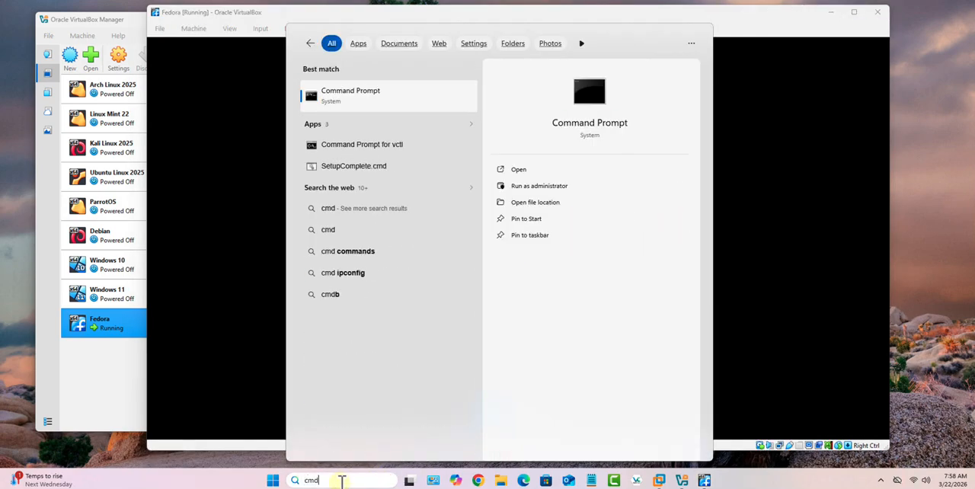
key("Return")
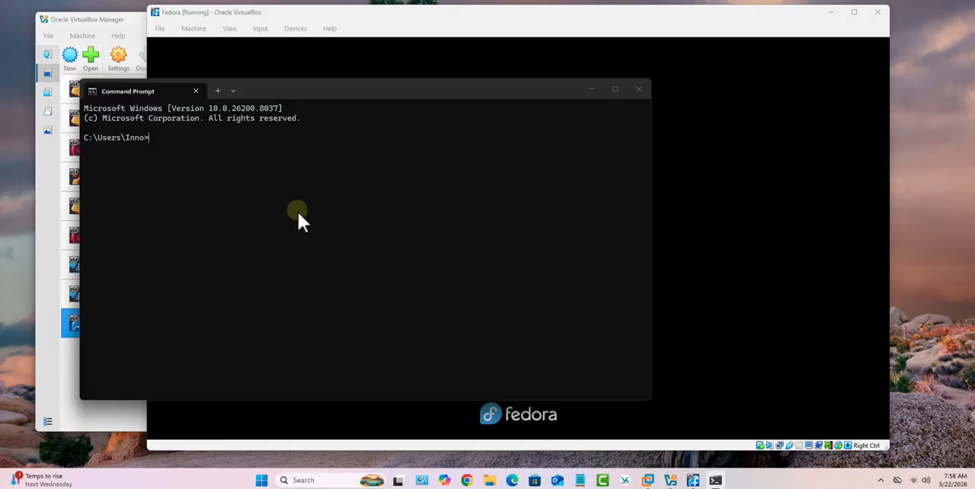
type("ipconfig")
key("Return")
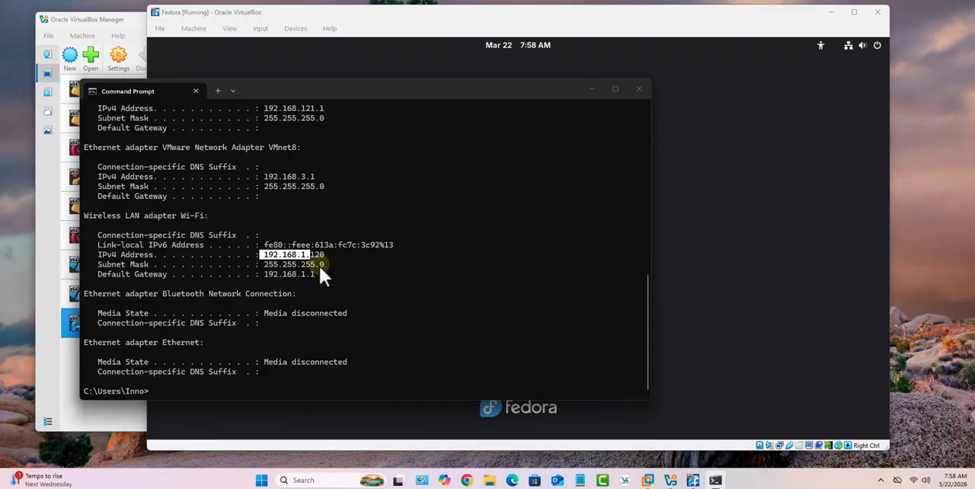
Highlight the network portion of the host Wi-Fi adapter's IPv4 address, check its mask and gateway, and minimize the Command Prompt.
left_click_drag(325, 264, 266, 266)
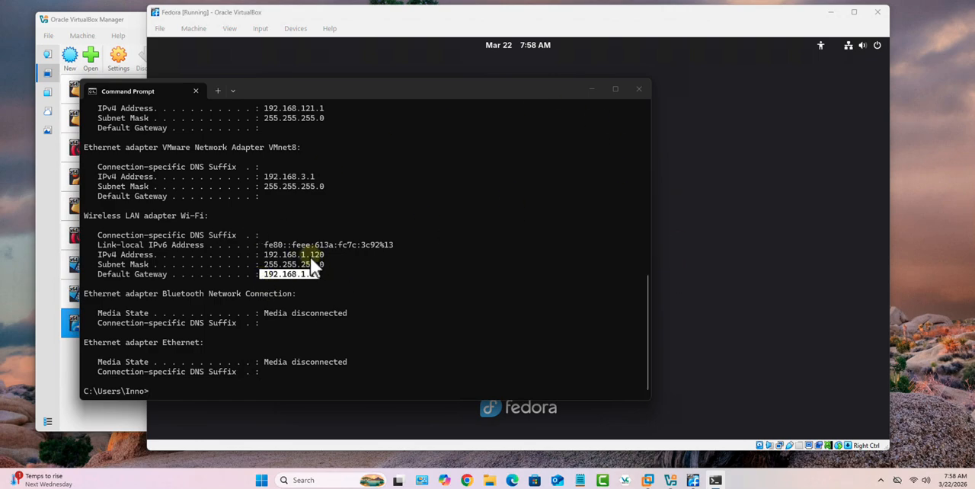
left_click_drag(310, 257, 275, 256)
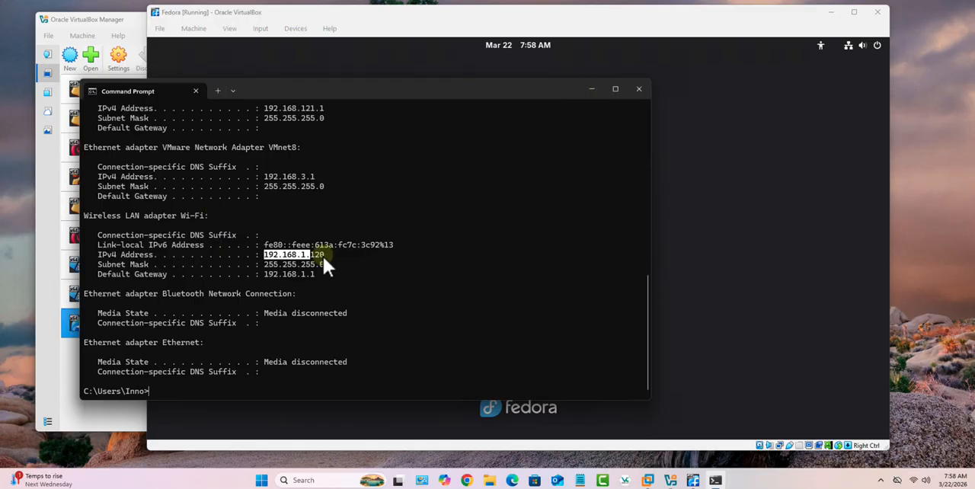
left_click(591, 89)
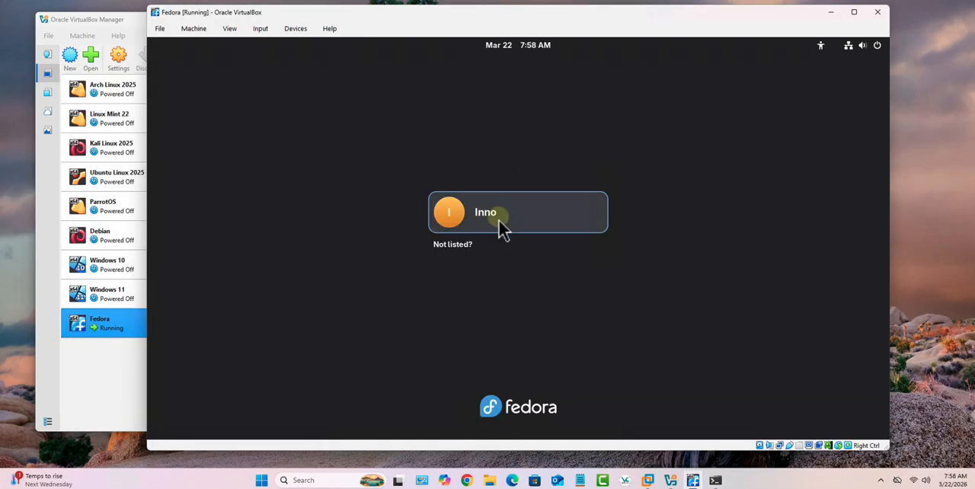
Log in to the listed Fedora user account with the account password.
left_click(499, 220)
type("******")
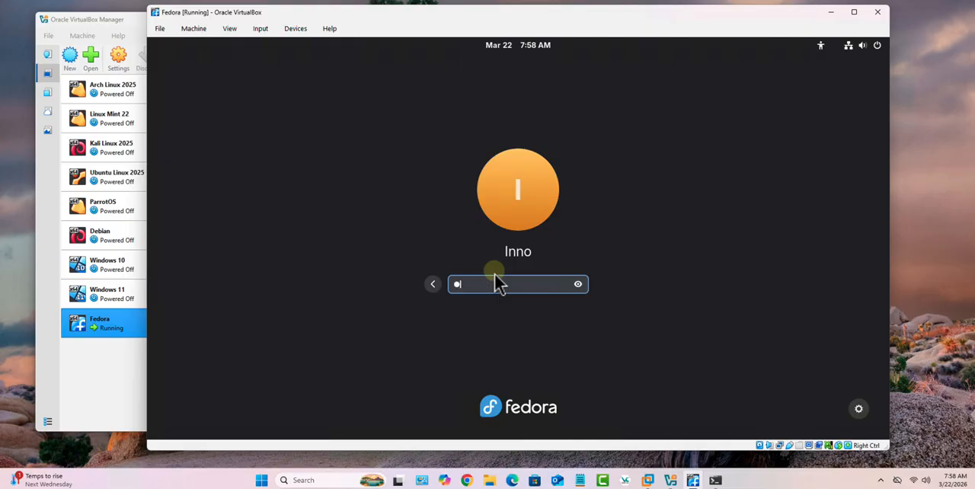
type("***")
key("Return")
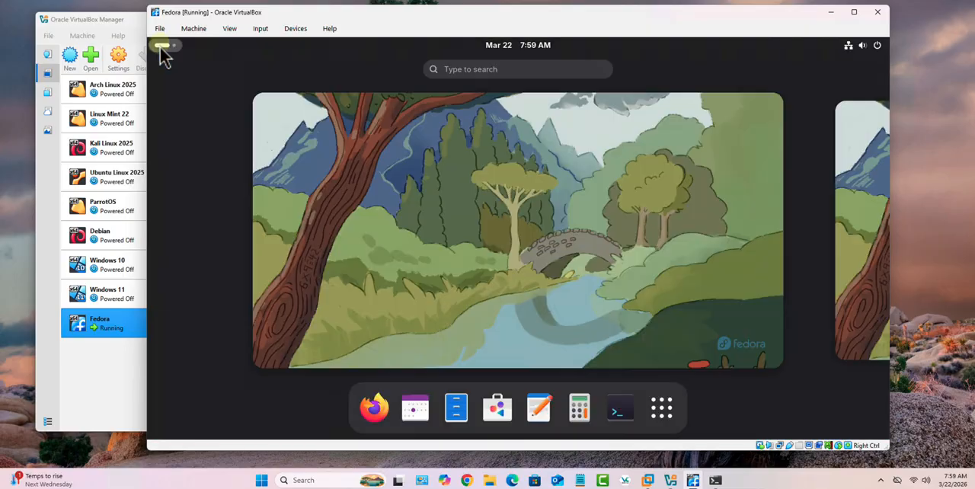
Run ip address in a Fedora terminal and highlight the network portion of the enp0s3 interface's IPv4 address.
left_click(619, 411)
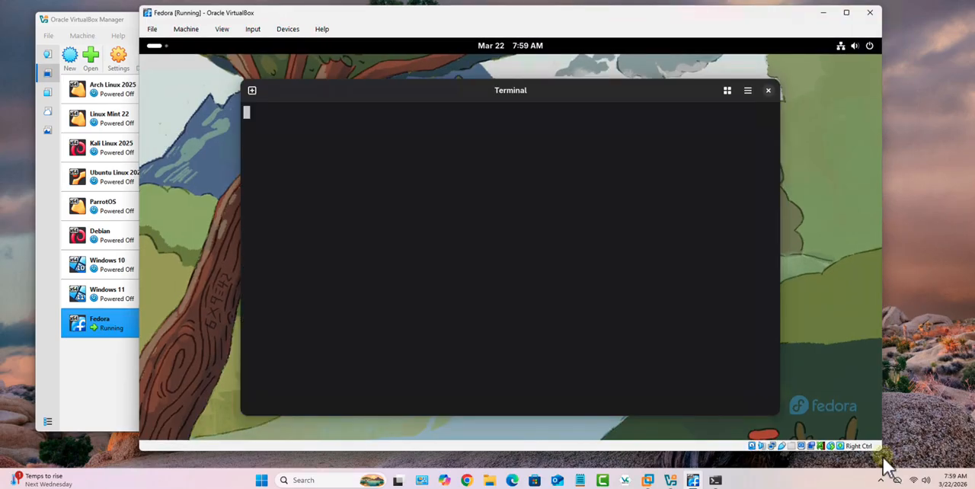
type("i")
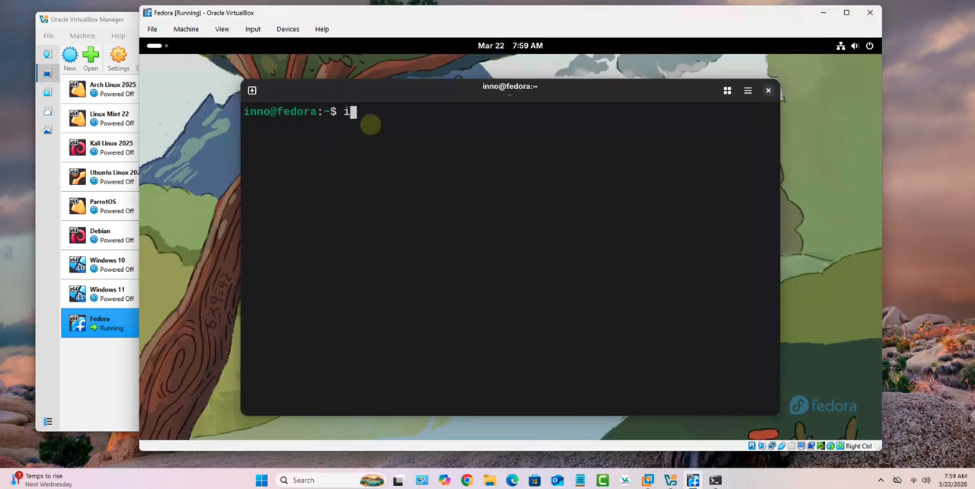
type("p addres")
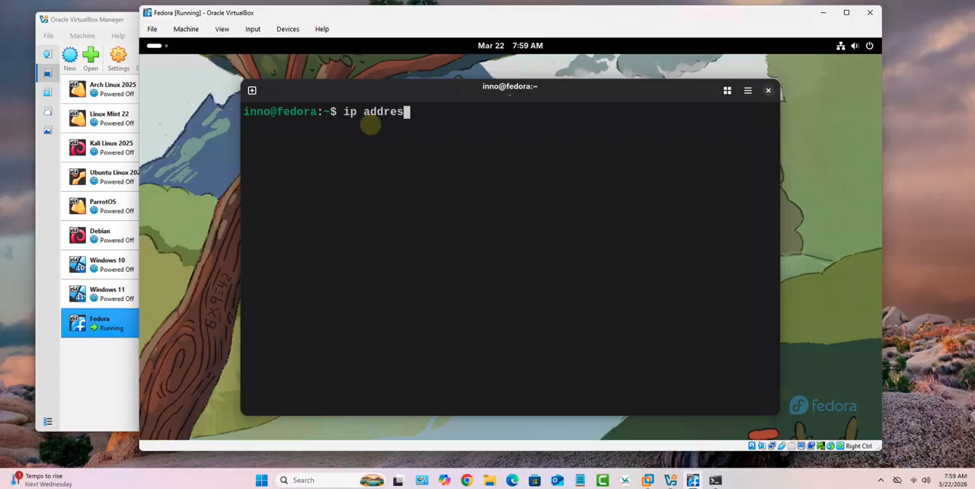
type("s")
key("Return")
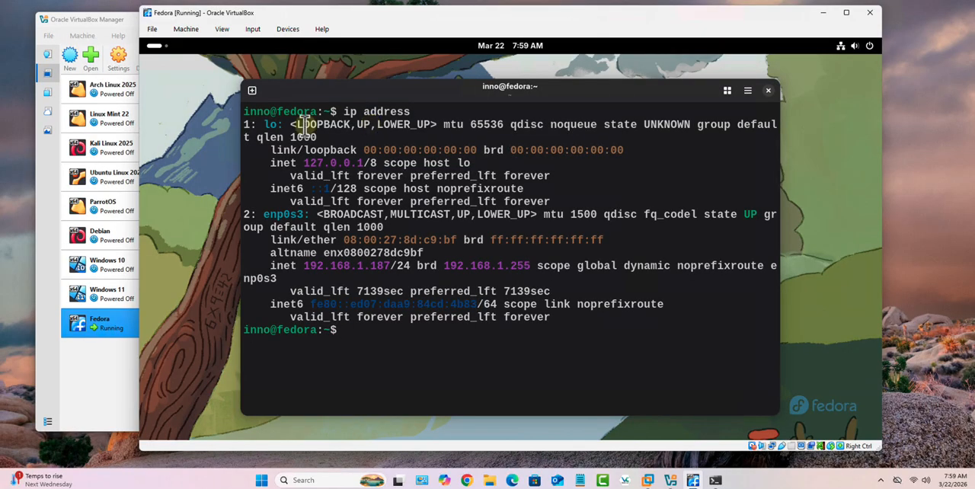
left_click_drag(304, 266, 373, 274)
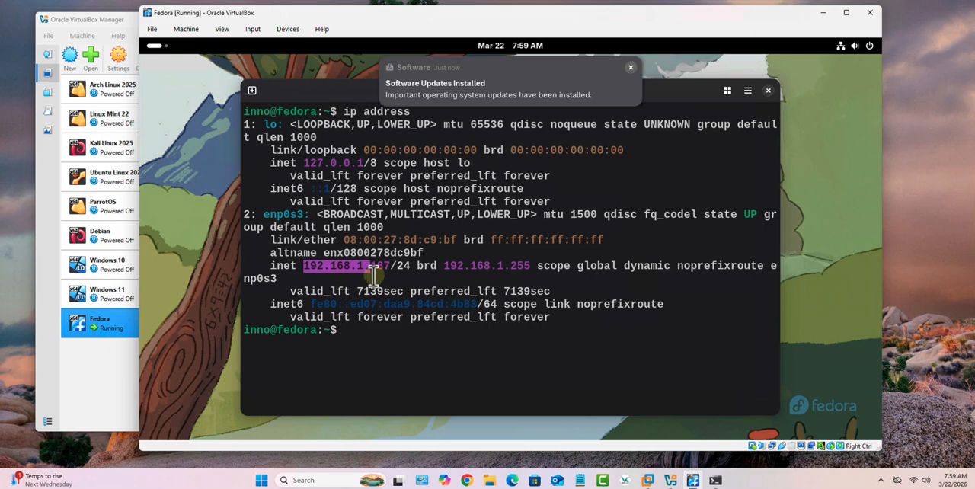
Highlight the host portion of enp0s3's IPv4 address, and reposition and widen the terminal window to fit its inet line.
left_click(390, 269)
left_click_drag(377, 266, 369, 269)
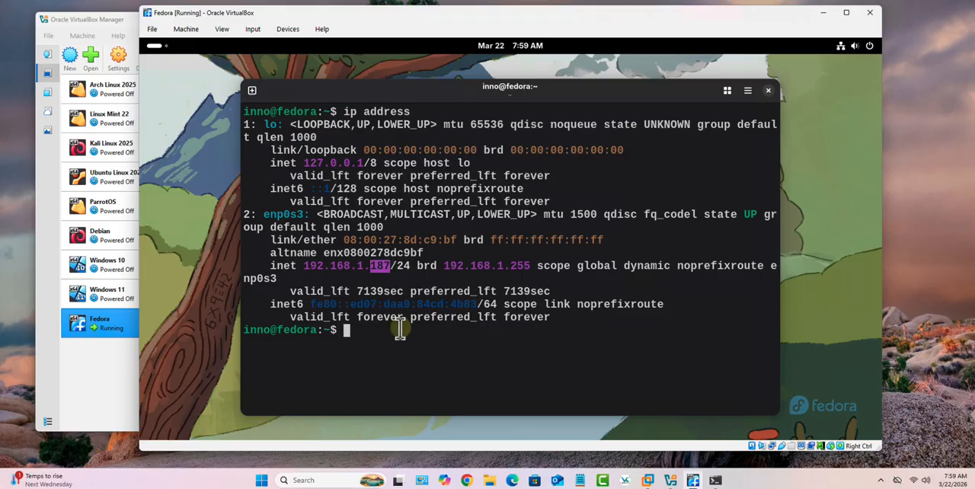
left_click_drag(403, 90, 373, 81)
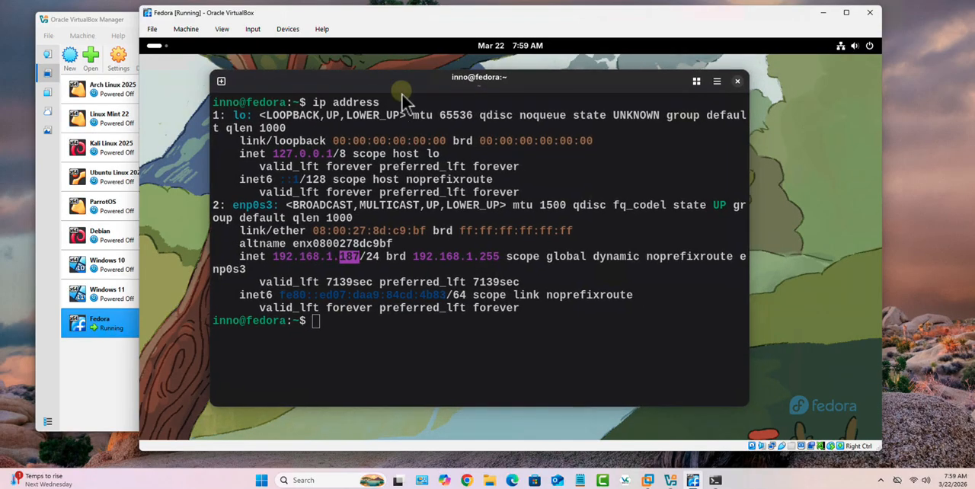
left_click_drag(770, 406, 809, 415)
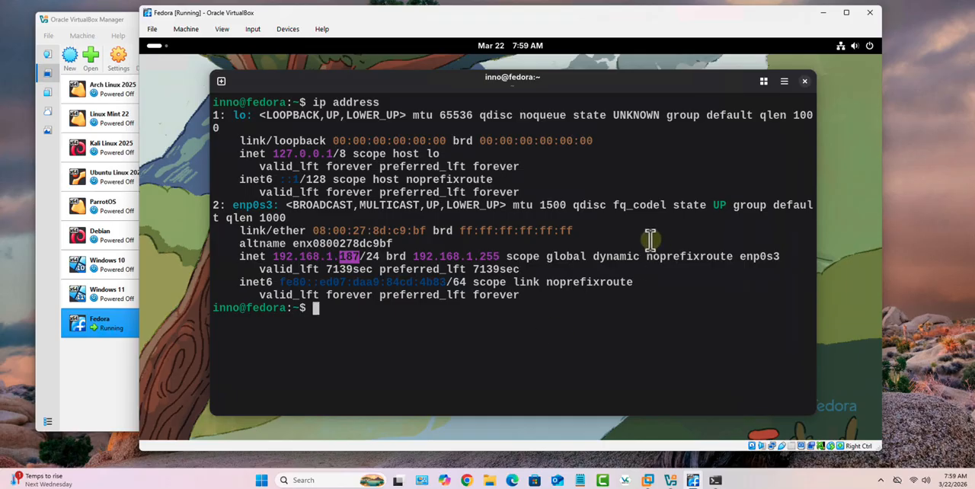
left_click_drag(593, 257, 647, 260)
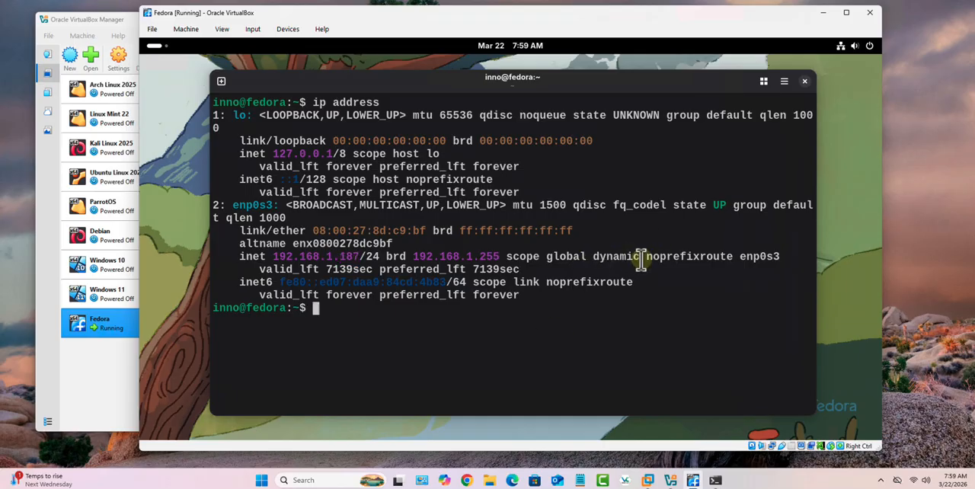
left_click(445, 335)
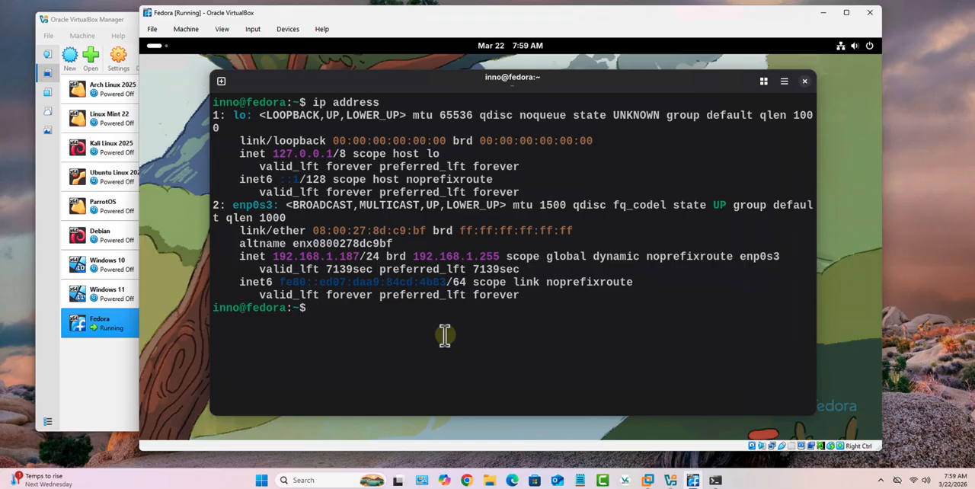
Clear the terminal, run ping google.com to test internet connectivity, and stop it after a few replies.
key("ctrl+l")
type("ping goog")
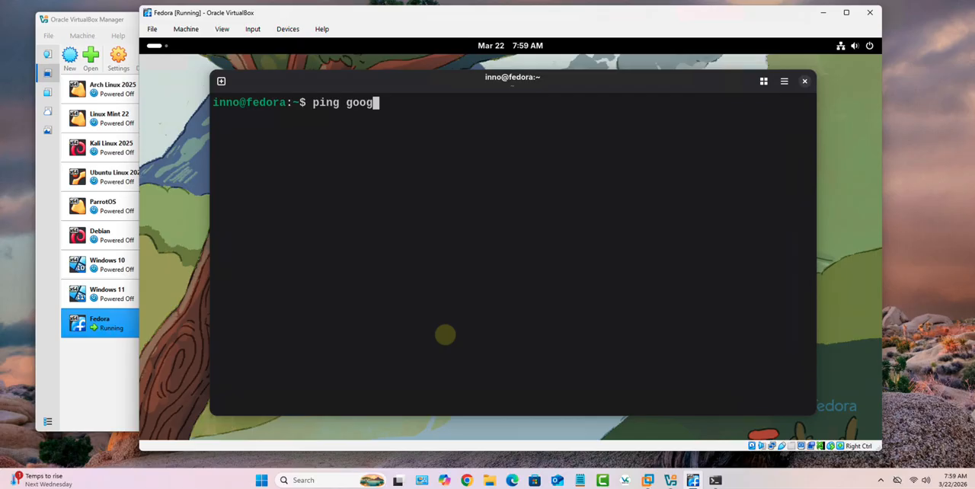
type("le.com")
key("Return")
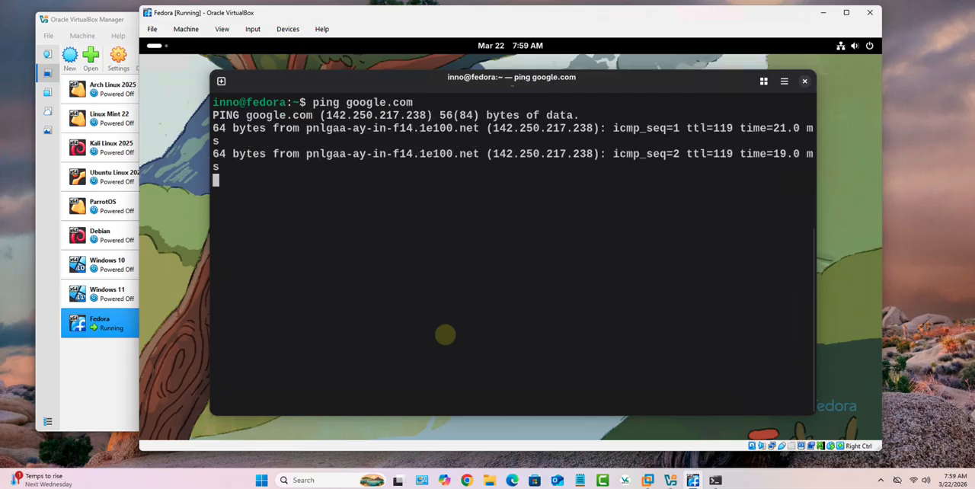
key("ctrl+c")
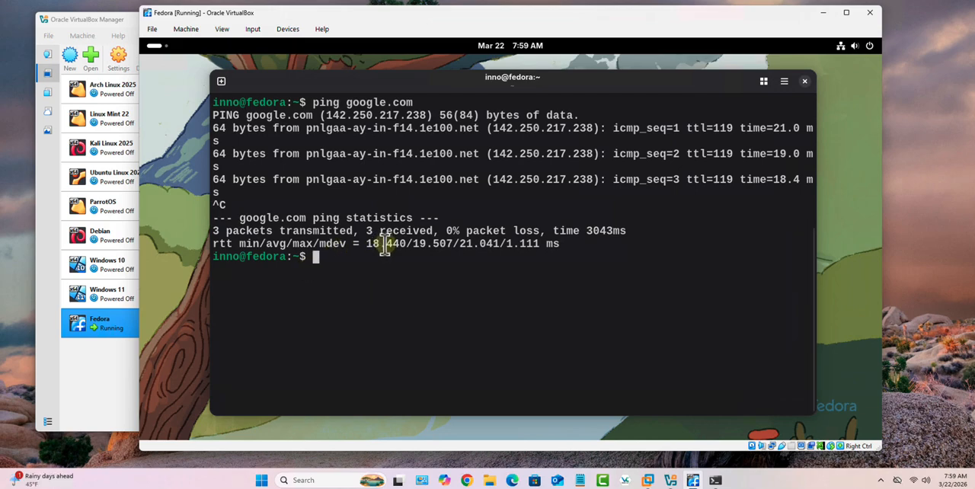
Reuse the previous ping command with a two-packet limit by running ping -c 2 google.com.
key("Up")
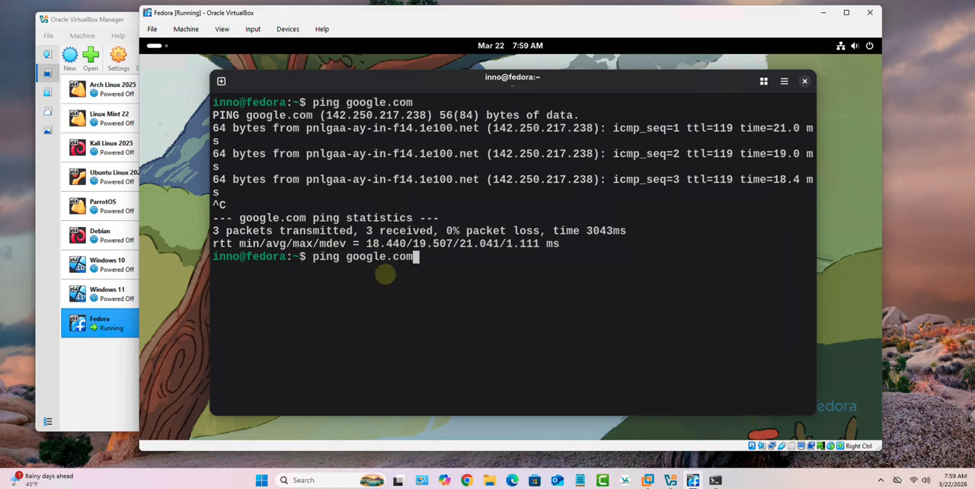
key("Left")
key("Left")
key("Left")
key("Left")
key("Left")
key("Left")
key("Left")
type("-c 2")
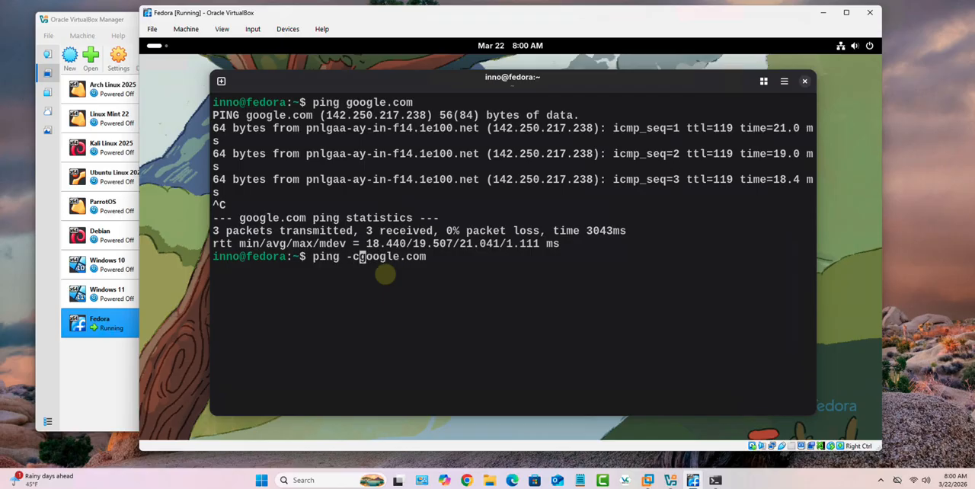
key("Return")
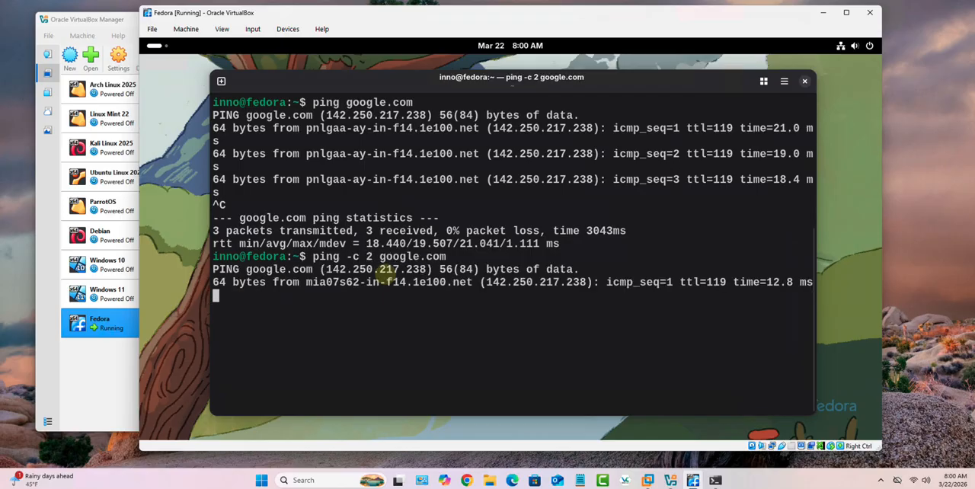
key("Return")
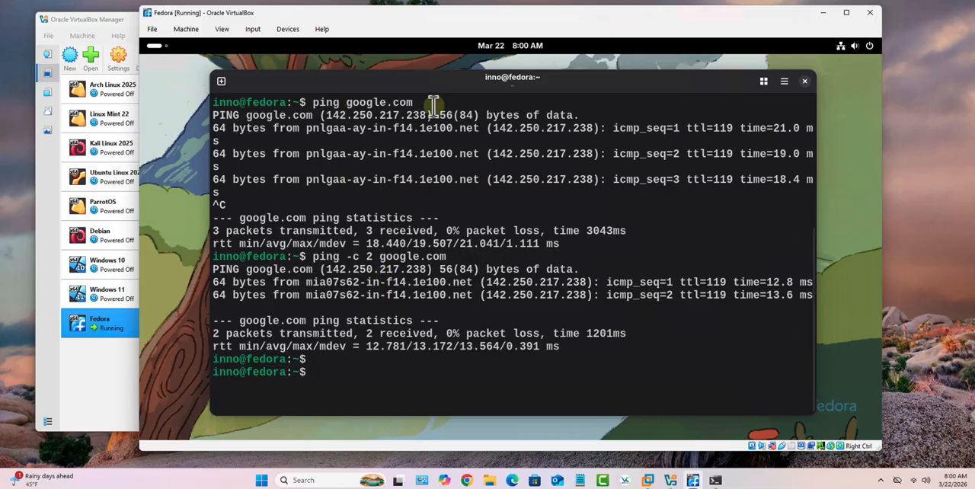
Point out google.com in the first ping command and clear the terminal output.
left_click_drag(434, 105, 352, 103)
left_click(423, 368)
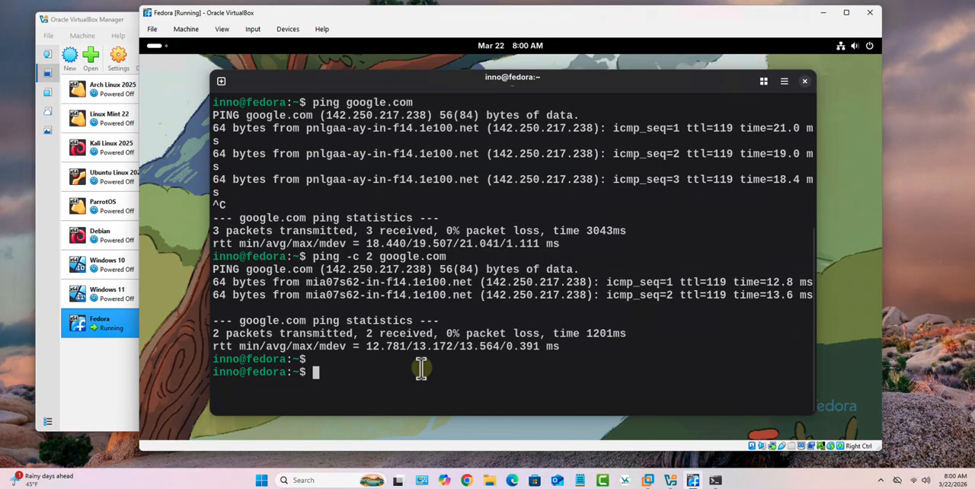
type("clear")
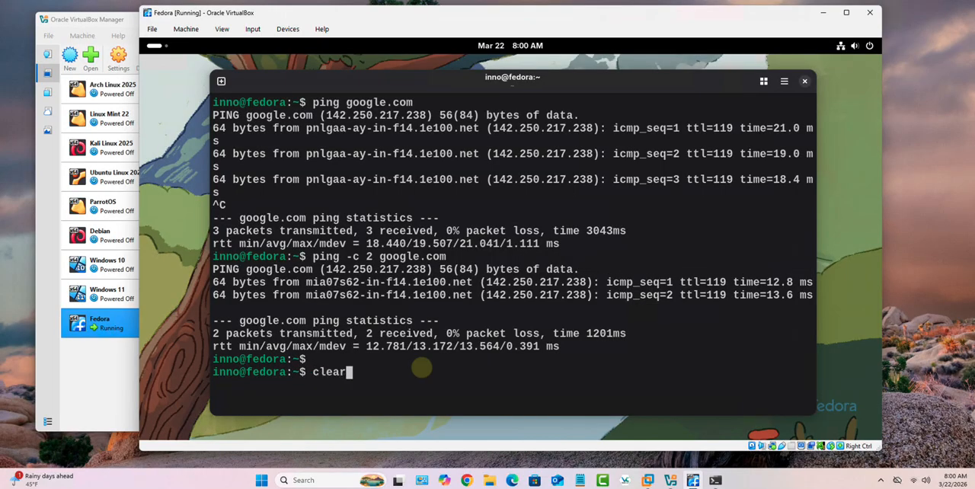
key("Return")
Run nslookup google.com to test DNS resolution, dismissing the software upgrade notification.
type("nslo")
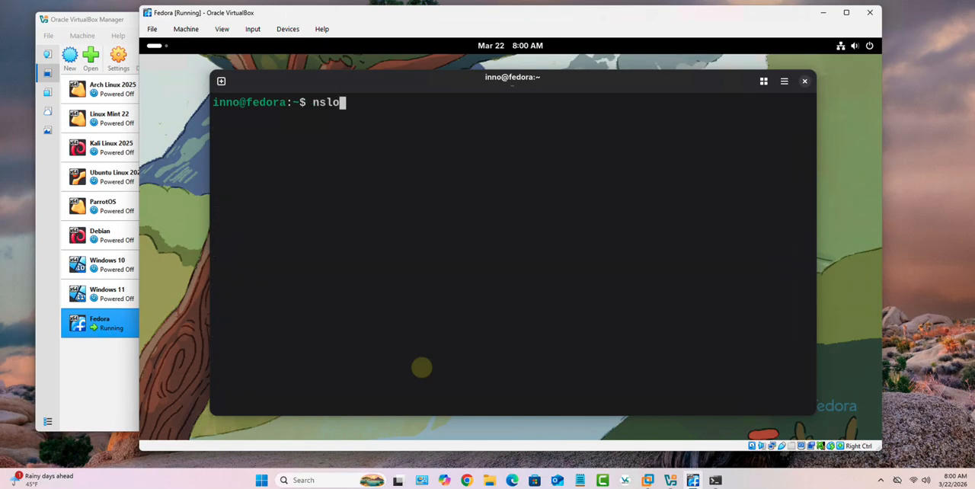
type("okup google.co")
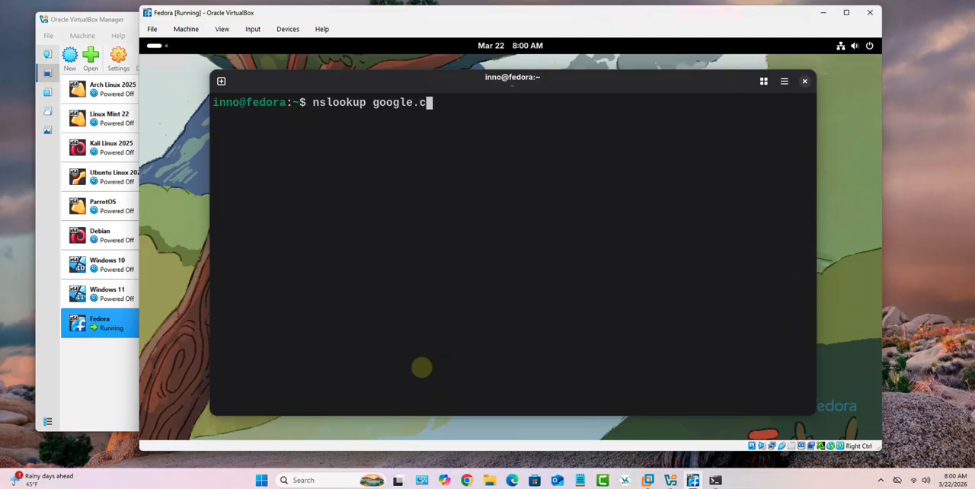
key("BackSpace")
key("BackSpace")
type("com")
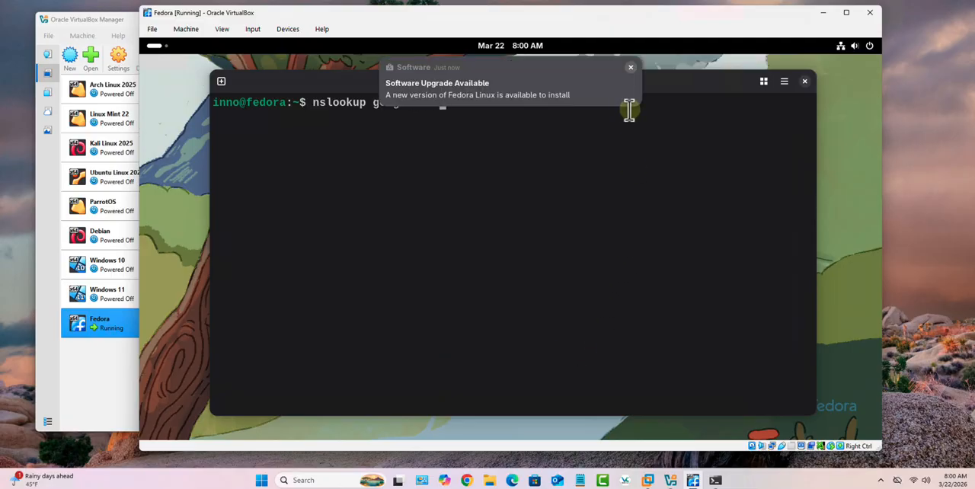
left_click(631, 68)
key("Return")
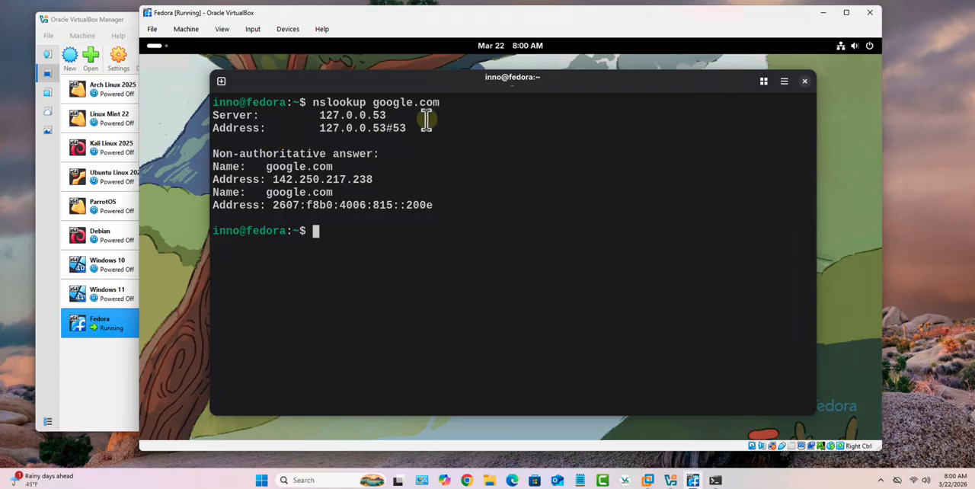
Highlight the queried domain and its resolved IPv4 and IPv6 addresses in the nslookup output, and clear the selection.
left_click_drag(420, 102, 373, 101)
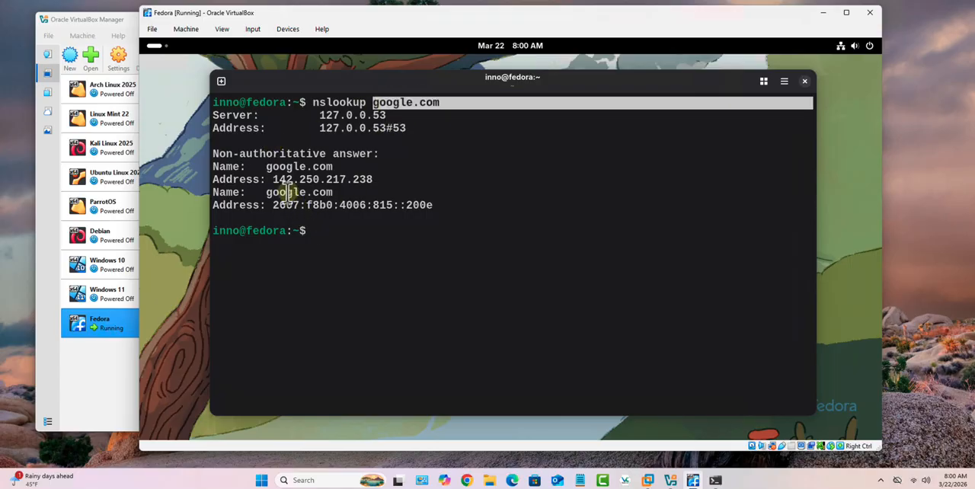
left_click_drag(266, 179, 374, 179)
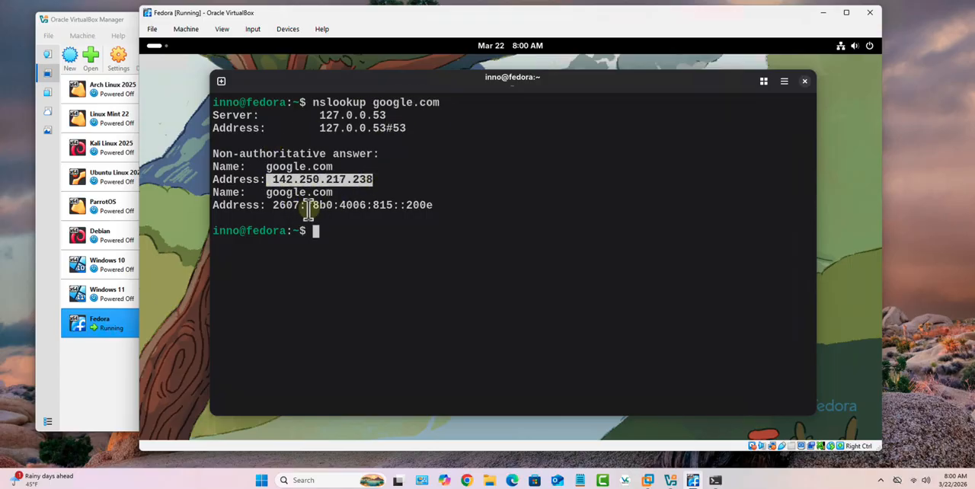
left_click_drag(273, 205, 446, 207)
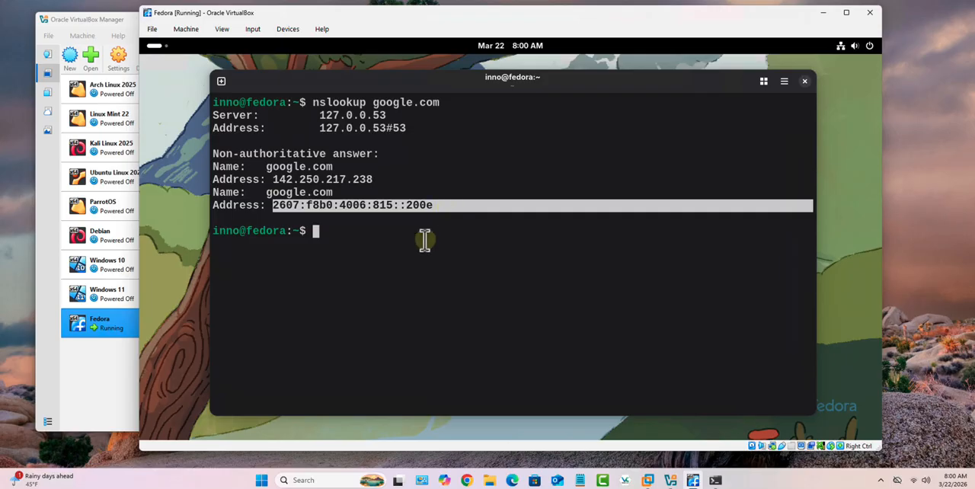
left_click(425, 239)
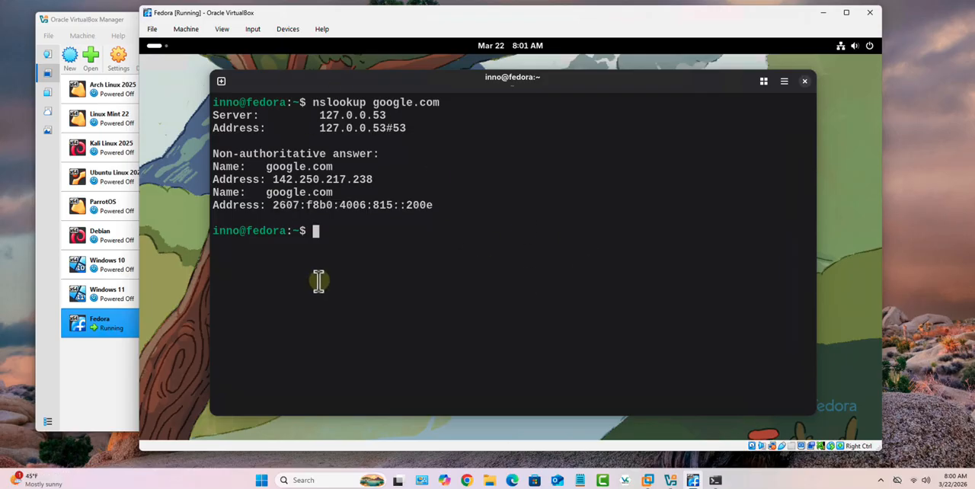
Open Firefox in the Fedora VM and go to youtube.com.
left_click(158, 47)
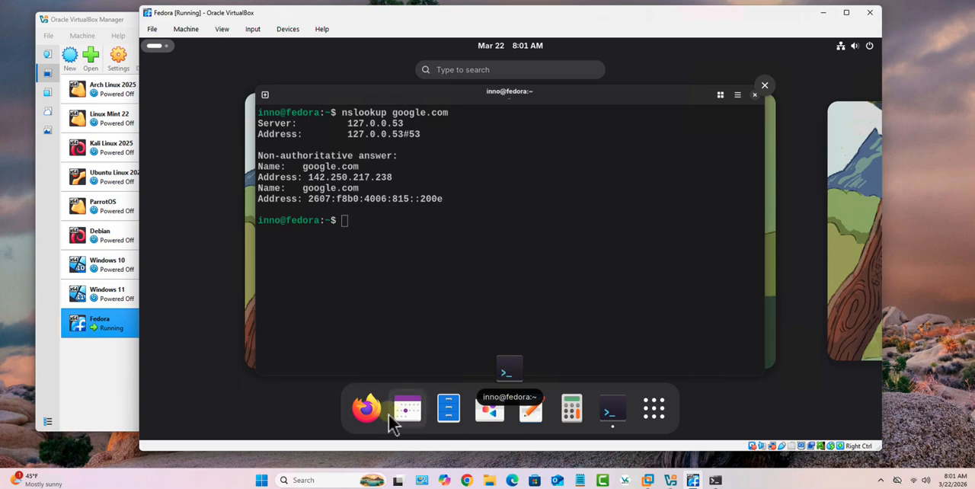
left_click(366, 406)
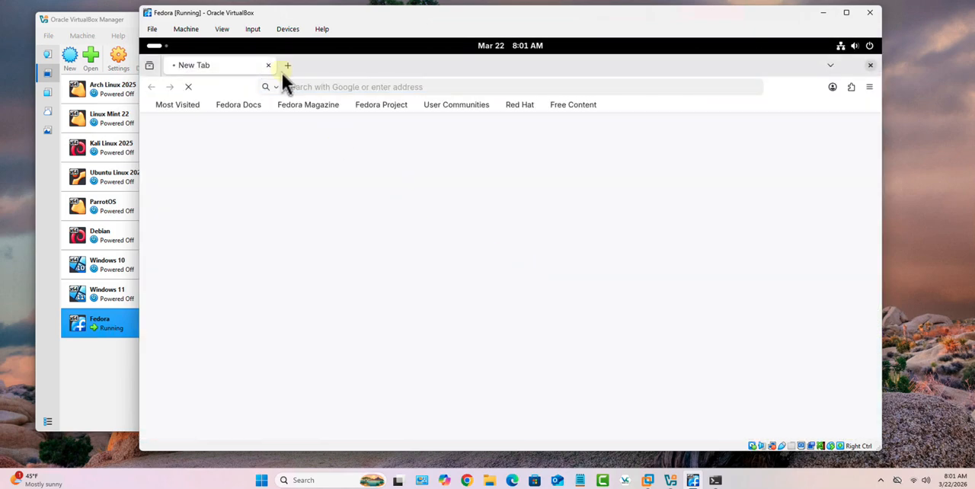
left_click(324, 85)
type("youfedoraproject.org/start/")
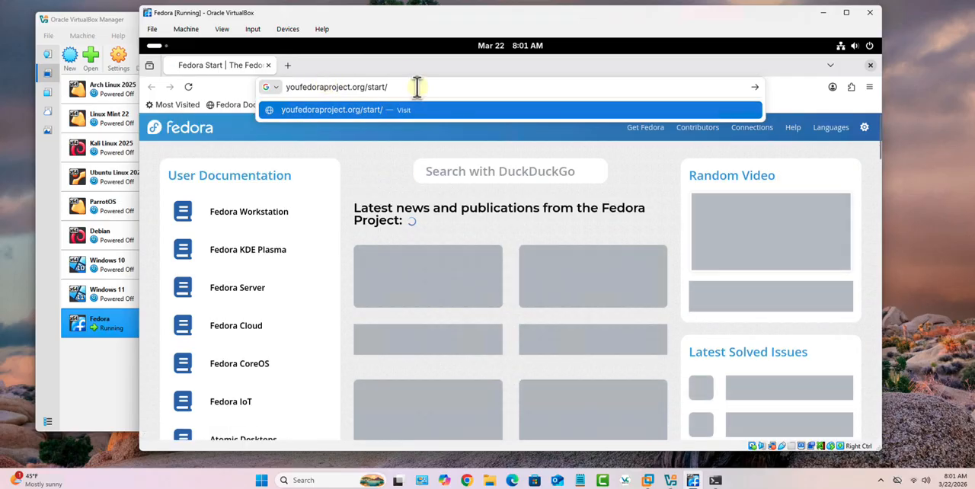
left_click_drag(251, 85, 395, 91)
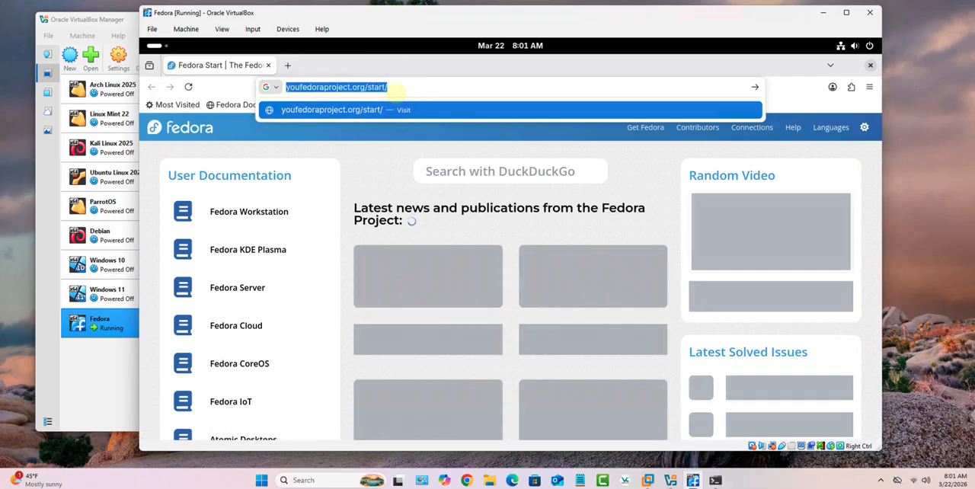
type("yout")
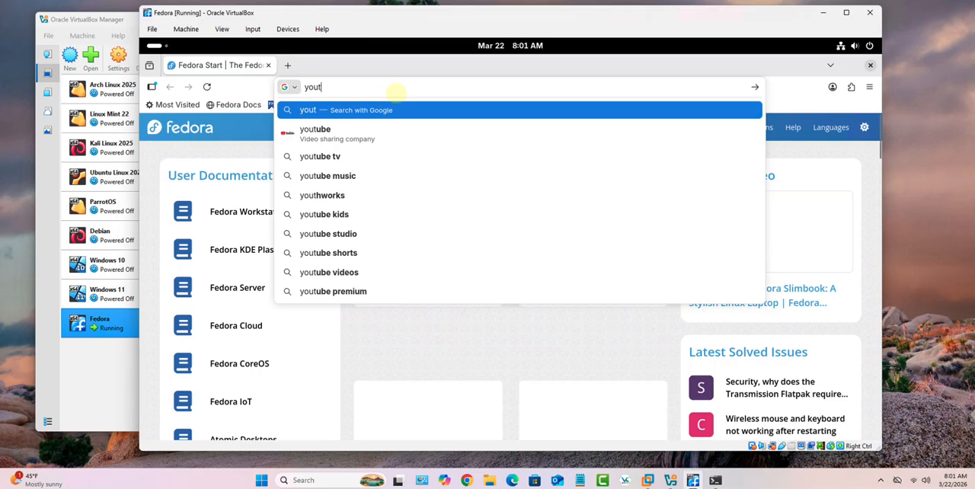
type("u")
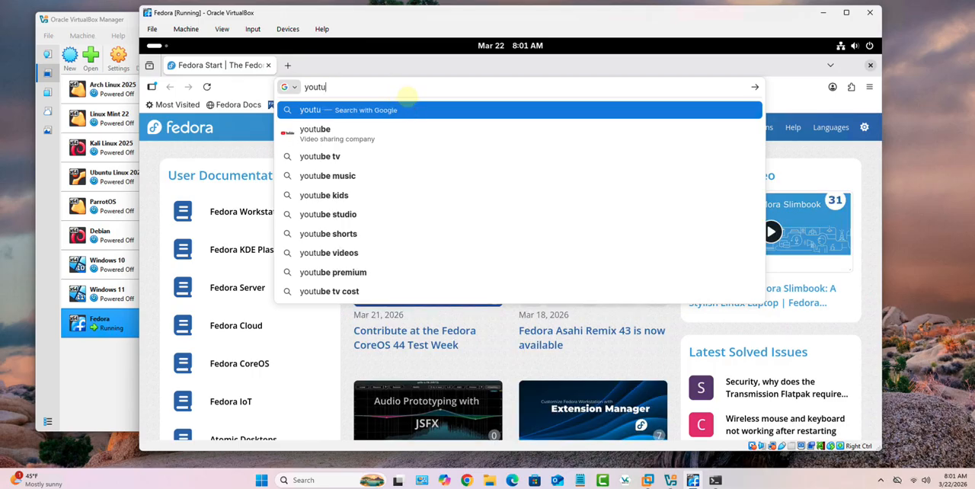
type("be.com")
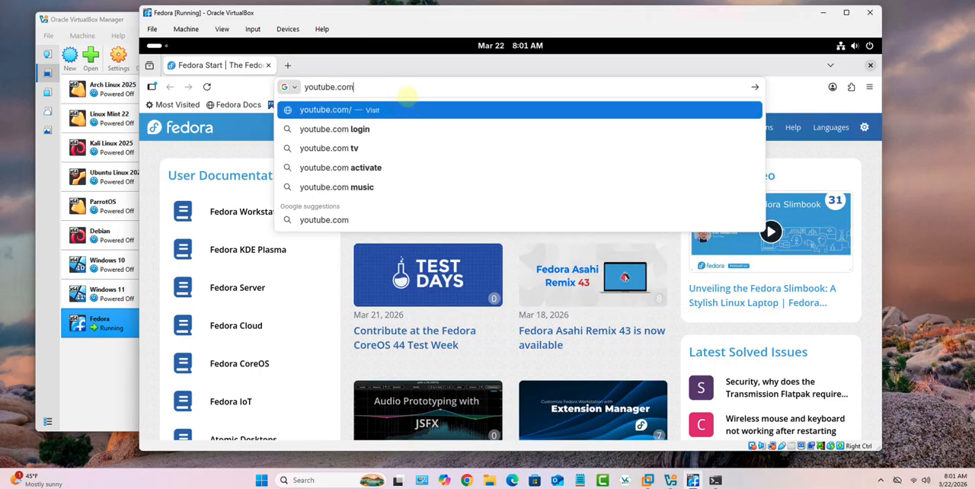
key("Return")
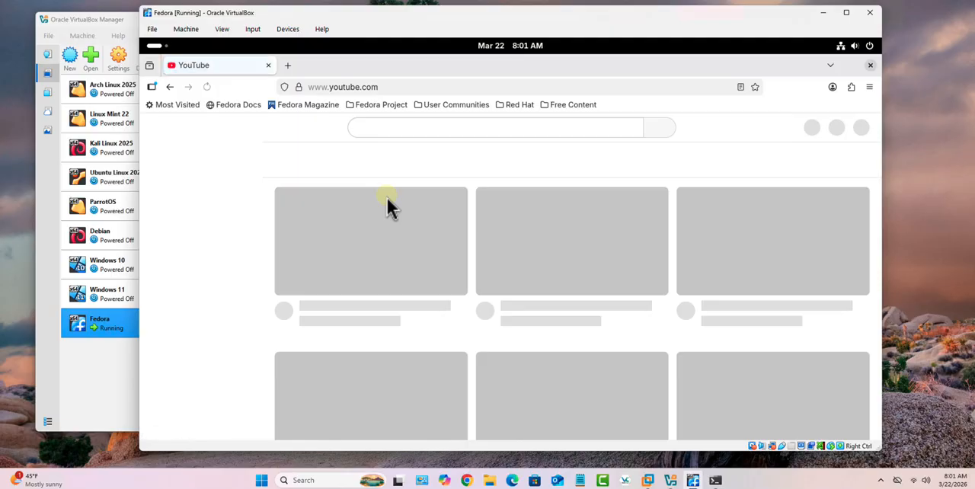